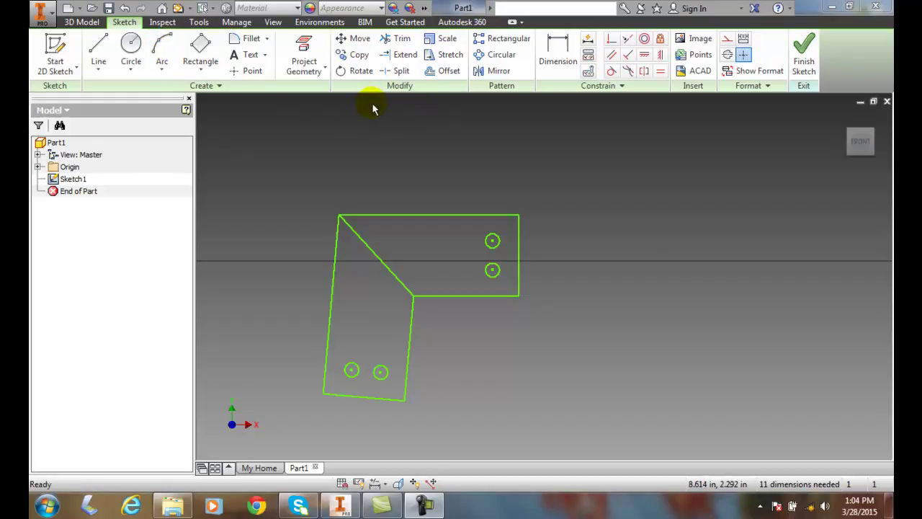
# Launch the Rotate tool from the Sketch tab's Modify panel on the bracket sketch
pyautogui.click(365, 76)
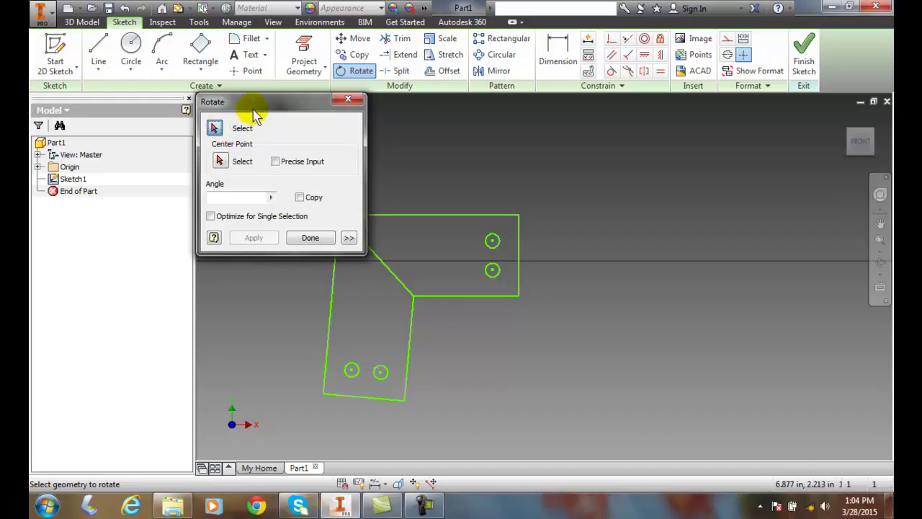
# Window-select the entire L-shaped profile and set its lower-left corner as the rotation centre
pyautogui.moveTo(250, 104); pyautogui.dragTo(389, 137)
pyautogui.moveTo(328, 117); pyautogui.dragTo(716, 127)
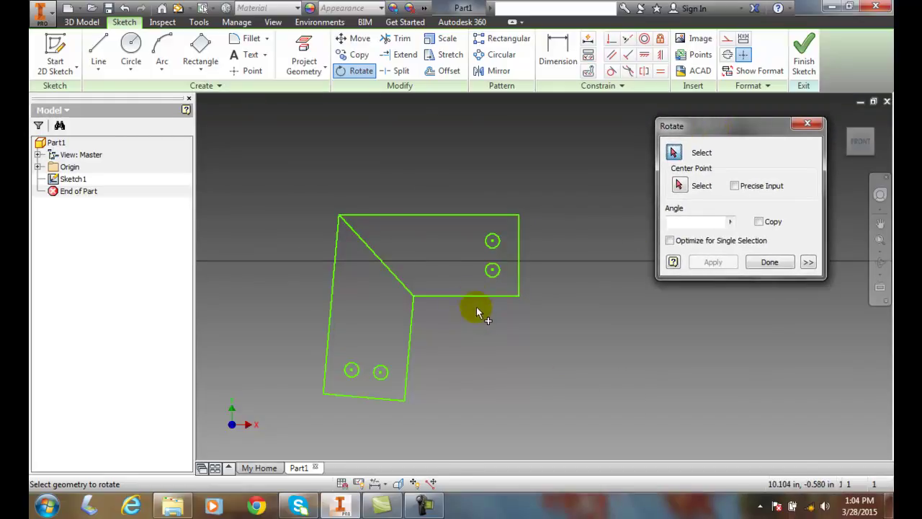
pyautogui.moveTo(531, 412); pyautogui.dragTo(306, 190)
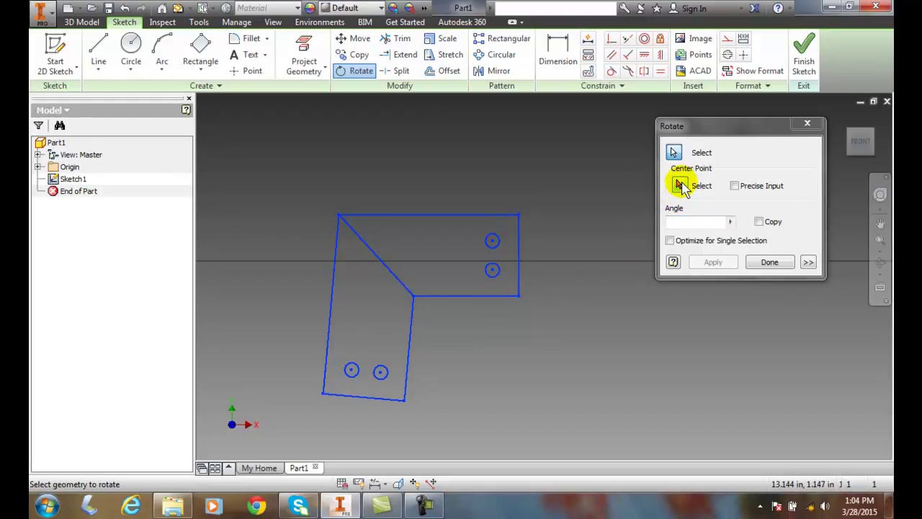
pyautogui.click(680, 186)
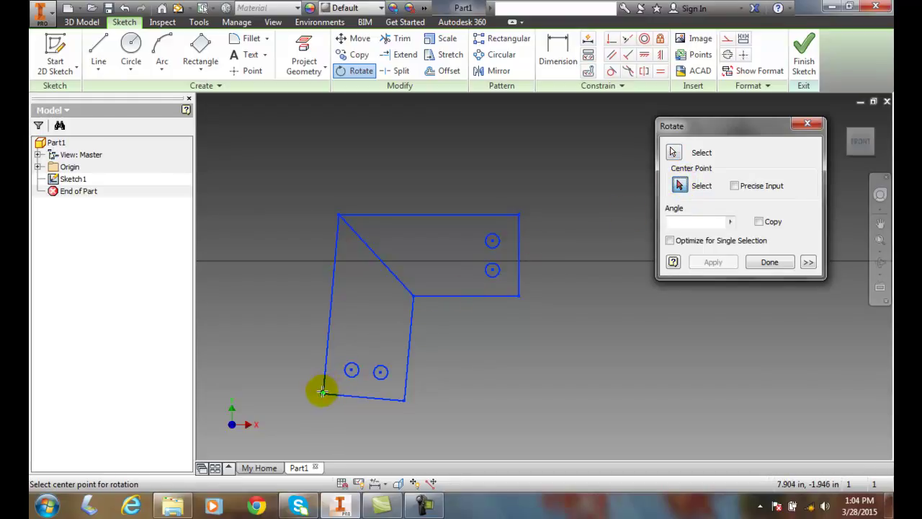
pyautogui.click(321, 391)
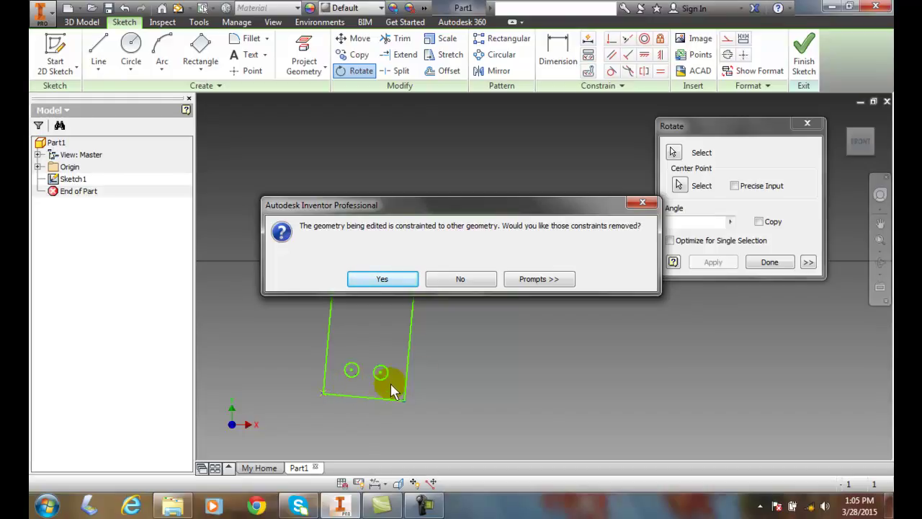
# Accept removing the profile's constraints so it previews rotating about the corner
pyautogui.click(564, 282)
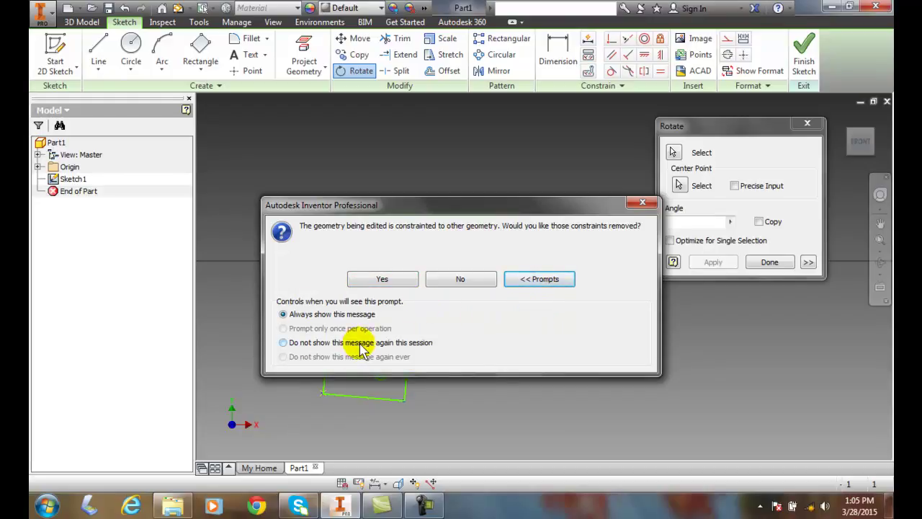
pyautogui.click(397, 280)
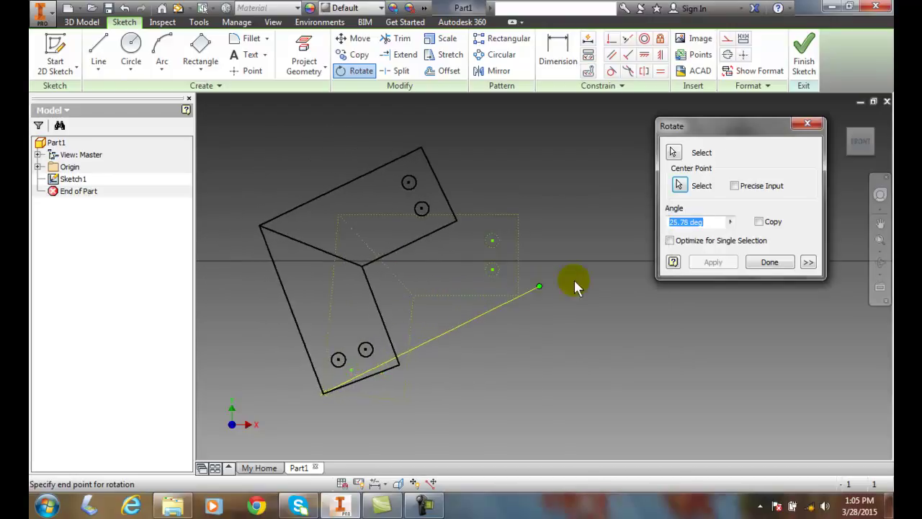
# Rotate the whole L-profile 45° about the lower-left corner and apply it
pyautogui.click(809, 262)
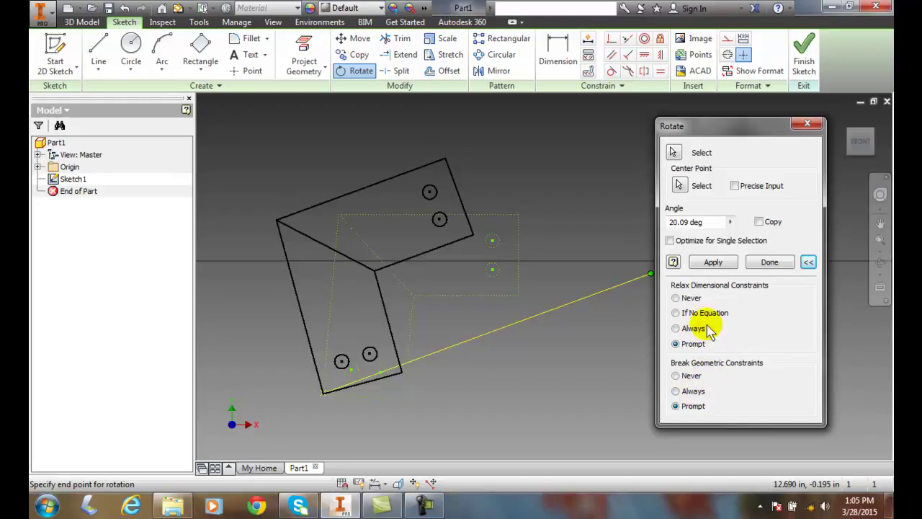
pyautogui.click(692, 222)
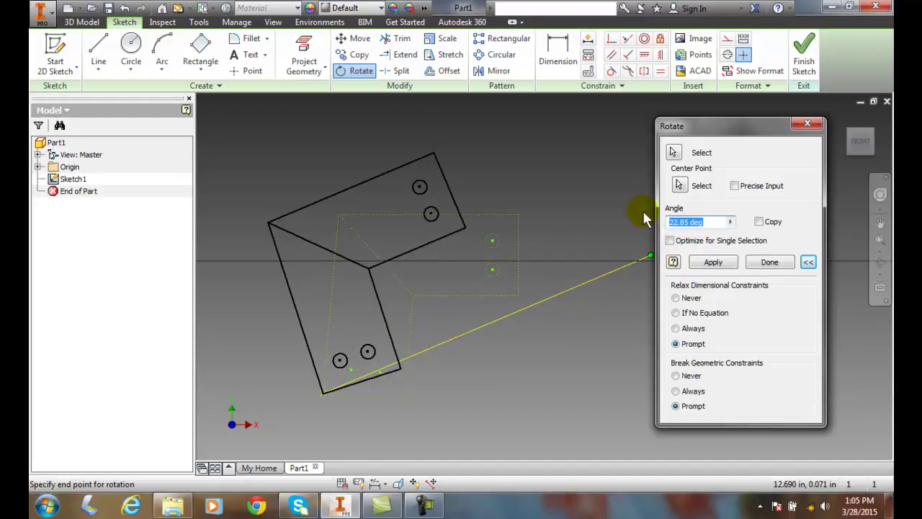
pyautogui.write('45')
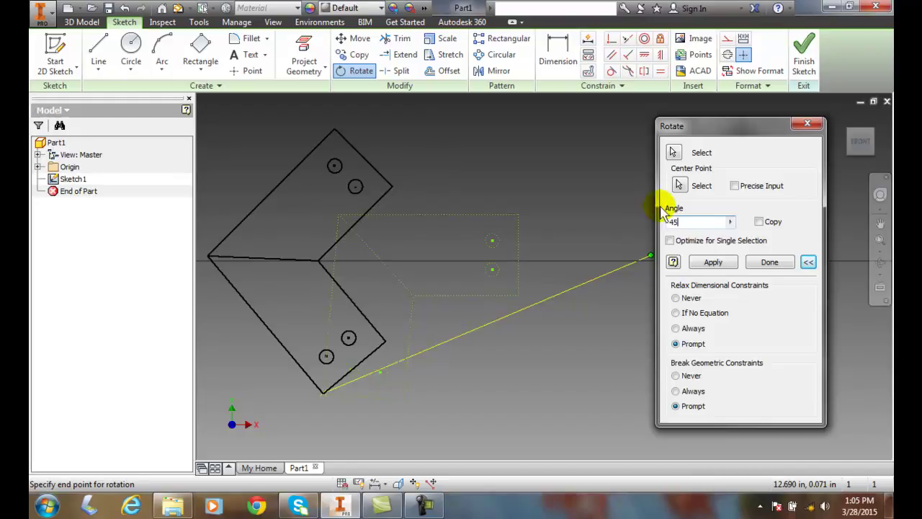
pyautogui.click(714, 262)
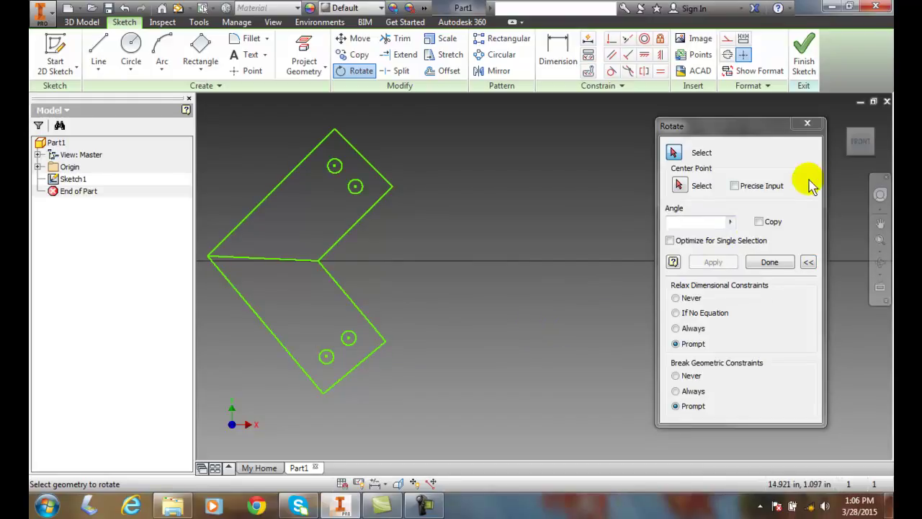
# Undo the 45° rotation, then select only the lower right-arm hole with Optimize for Single Selection
pyautogui.click(807, 123)
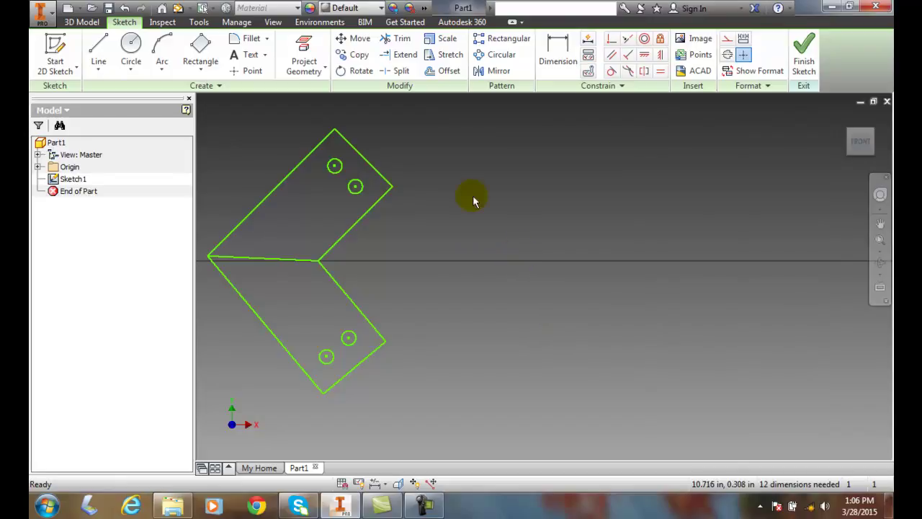
pyautogui.click(126, 8)
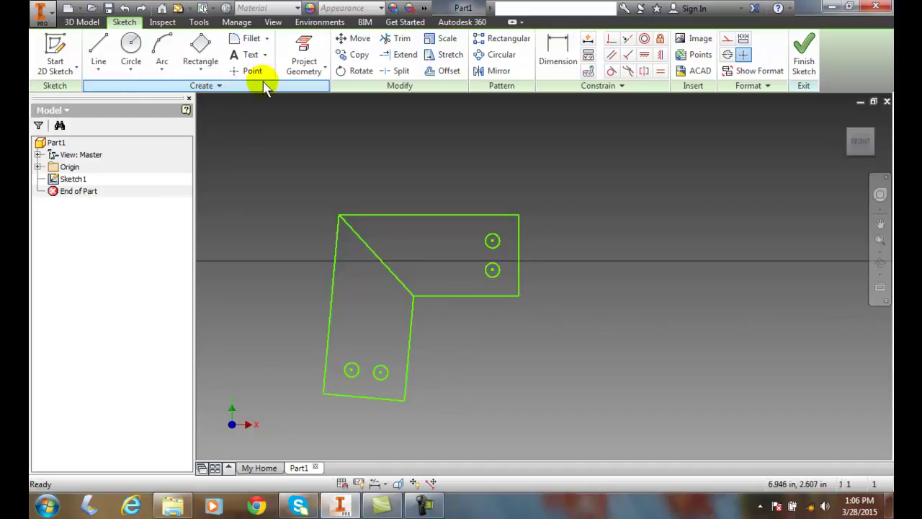
pyautogui.click(359, 70)
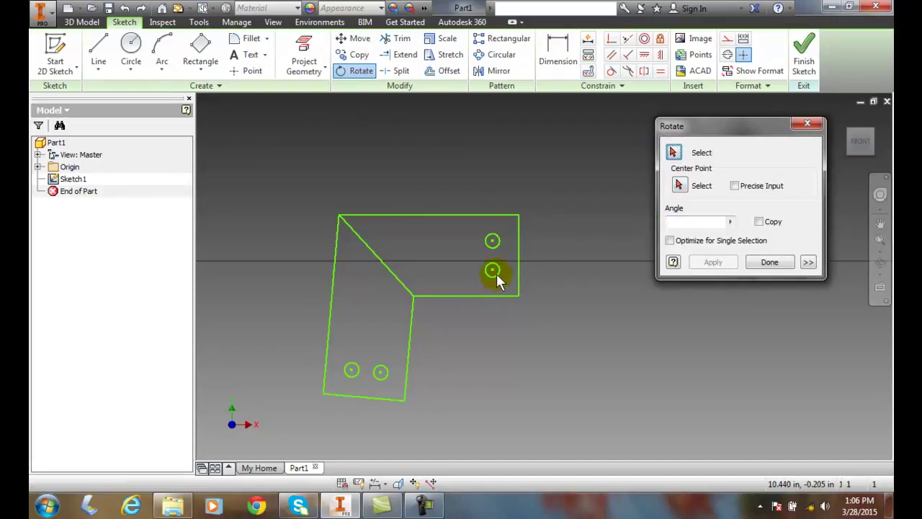
pyautogui.click(674, 152)
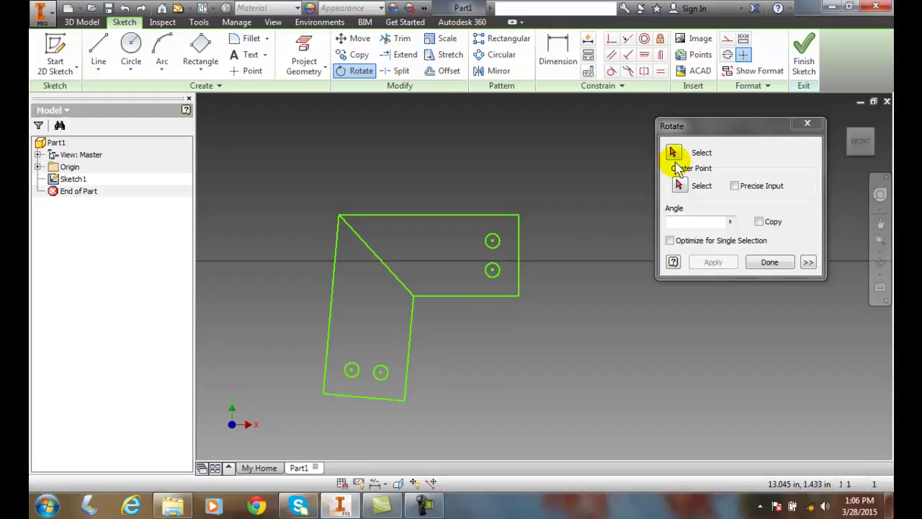
pyautogui.click(495, 270)
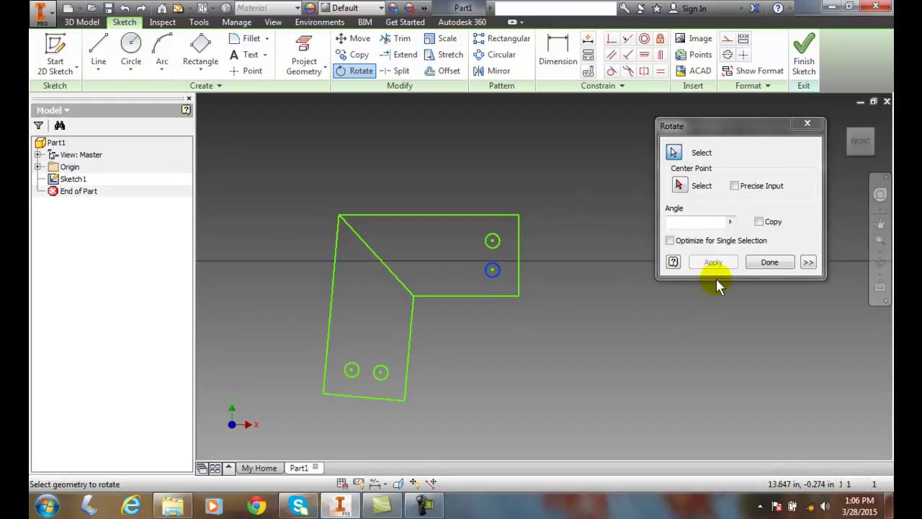
pyautogui.click(670, 241)
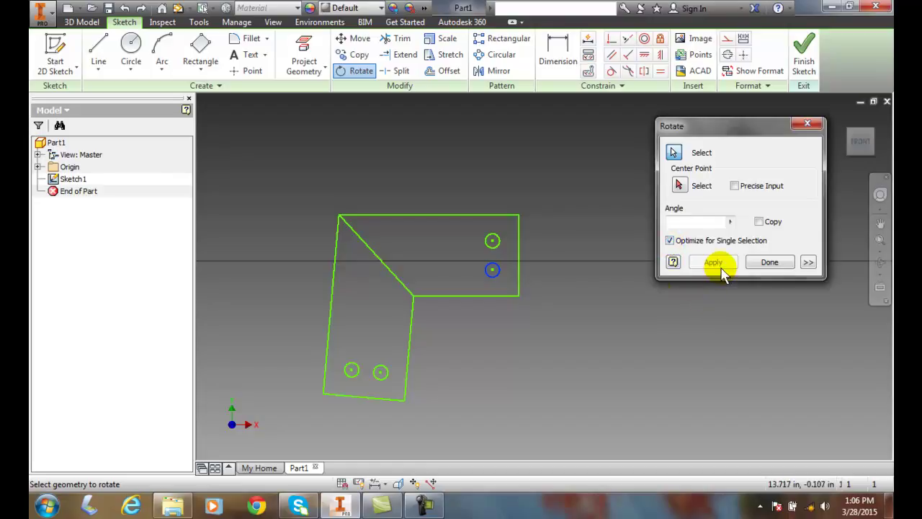
# Pivot the hole about the right arm's lower-right corner, removing its constraints
pyautogui.click(681, 186)
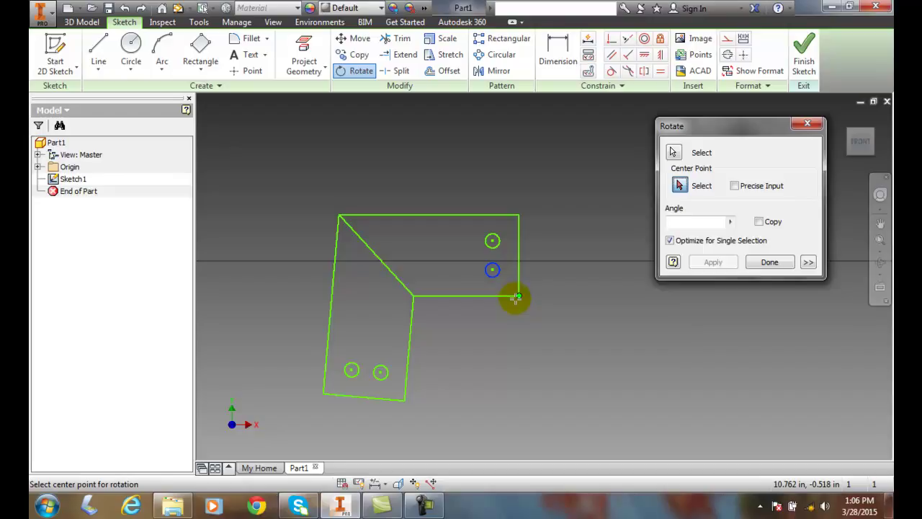
pyautogui.click(516, 297)
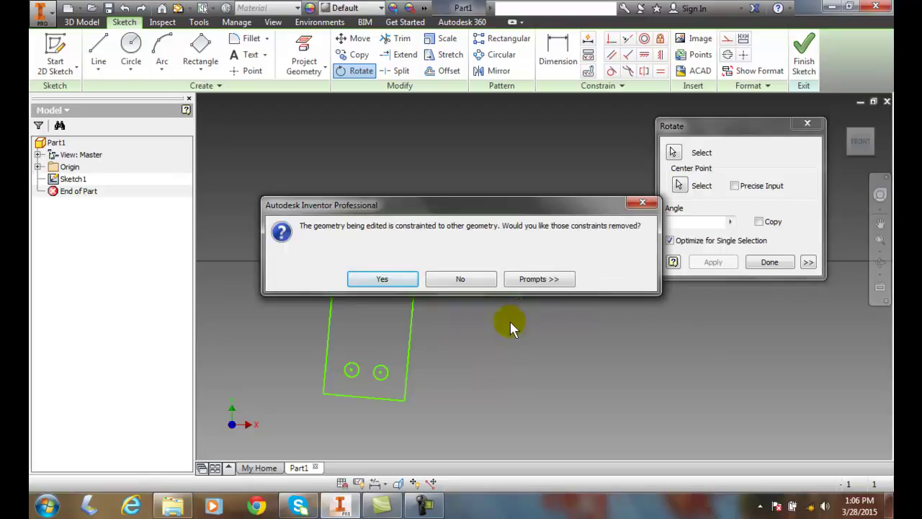
pyautogui.click(382, 279)
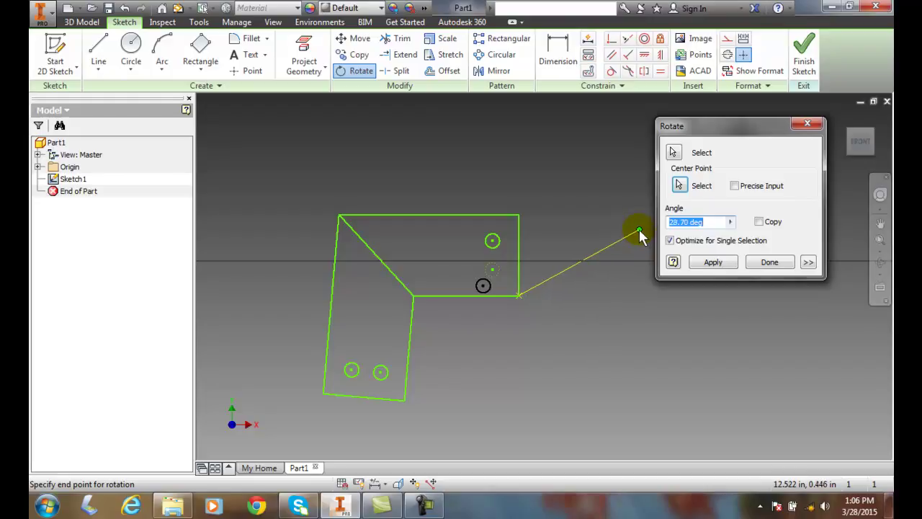
# Fix the hole's rotation at about 26.68°, apply it, and close Rotate
pyautogui.click(707, 222)
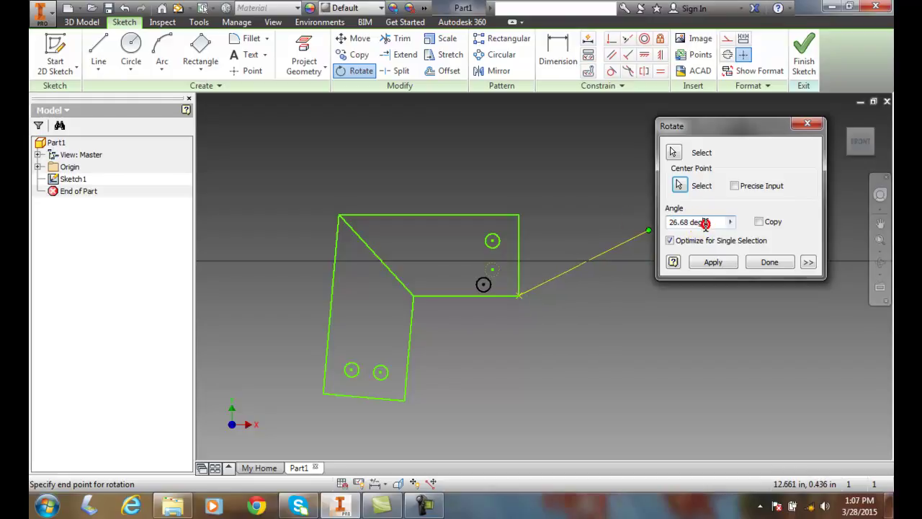
pyautogui.click(656, 220)
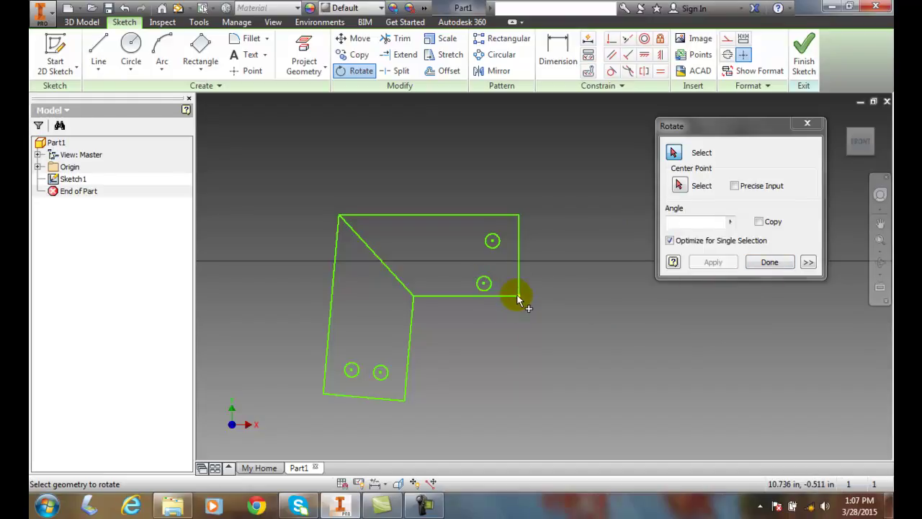
pyautogui.click(768, 263)
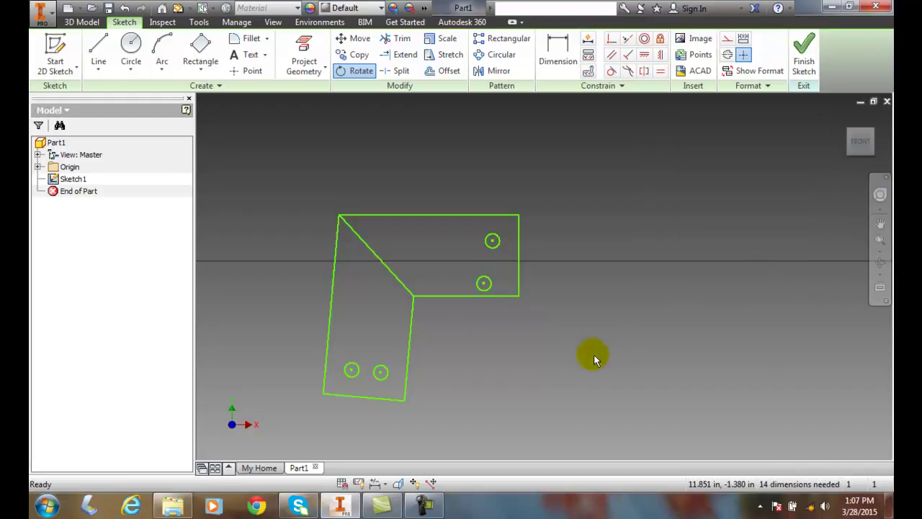